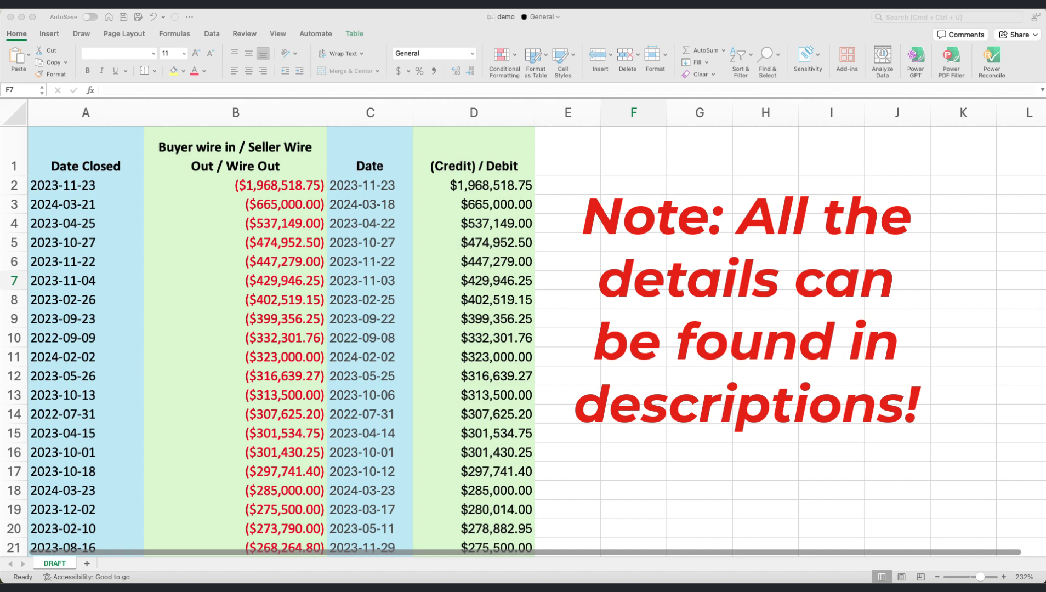
# Step: Duplicate the DRAFT sheet as a copy placed after the last sheet
pyautogui.rightClick(58, 564)
pyautogui.click(98, 395)
pyautogui.click(95, 386)
pyautogui.click(88, 457)
pyautogui.click(170, 474)
# Step: Rename the original sheet tab to 1 and the copy to 2
pyautogui.rightClick(55, 563)
pyautogui.click(83, 396)
pyautogui.write('1')
pyautogui.rightClick(101, 564)
pyautogui.click(159, 399)
pyautogui.write('2')
# Step: Delete columns C:D on sheet 1 and columns A:B on sheet 2
pyautogui.moveTo(358, 112); pyautogui.dragTo(462, 113)
pyautogui.rightClick(462, 112)
pyautogui.click(478, 181)
pyautogui.click(98, 564)
pyautogui.moveTo(86, 112); pyautogui.dragTo(236, 112)
pyautogui.rightClick(117, 110)
pyautogui.click(140, 178)
# Step: Convert sheet 1's data A1:B1001 into a table and select C1 for a new header
pyautogui.click(54, 563)
pyautogui.hotkey('ctrl', 'End')
pyautogui.scroll(20, 222, 423)
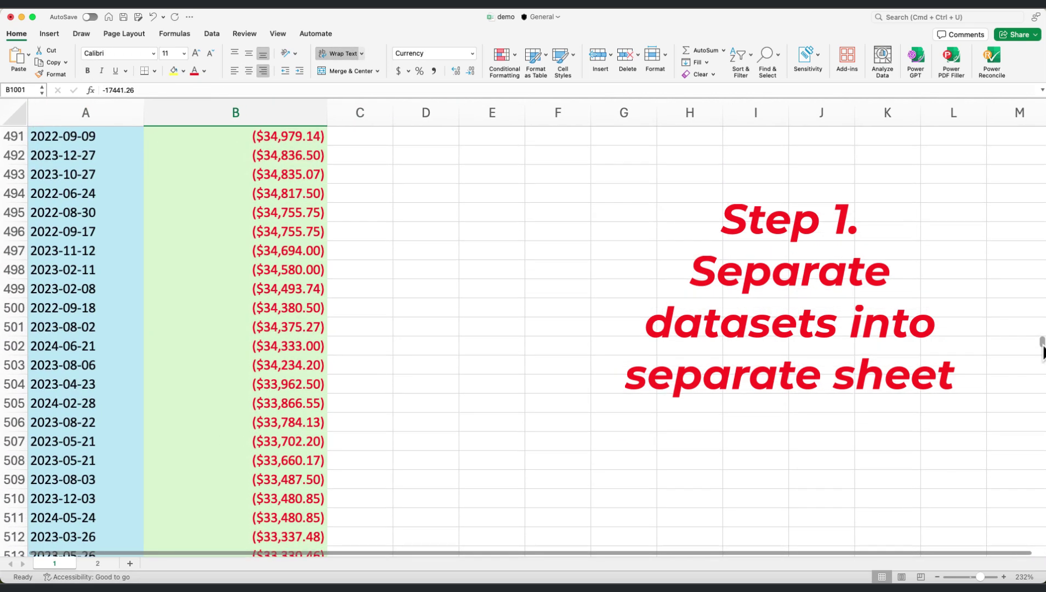
pyautogui.hotkey('ctrl', 'shift', 'Home')
pyautogui.click(49, 34)
pyautogui.click(88, 60)
pyautogui.click(560, 208)
pyautogui.click(413, 187)
pyautogui.click(418, 156)
# Step: Enter the Month_Money header in sheet 1's C1 and fill the month_amount key formula down
pyautogui.write('Month_Money')
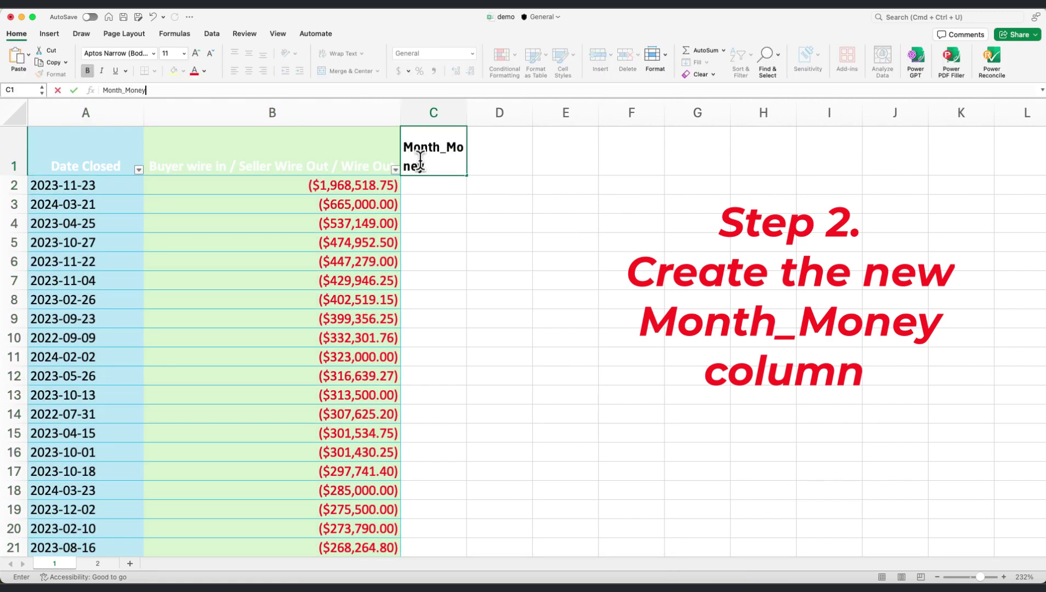
pyautogui.press('Return')
pyautogui.doubleClick(466, 115)
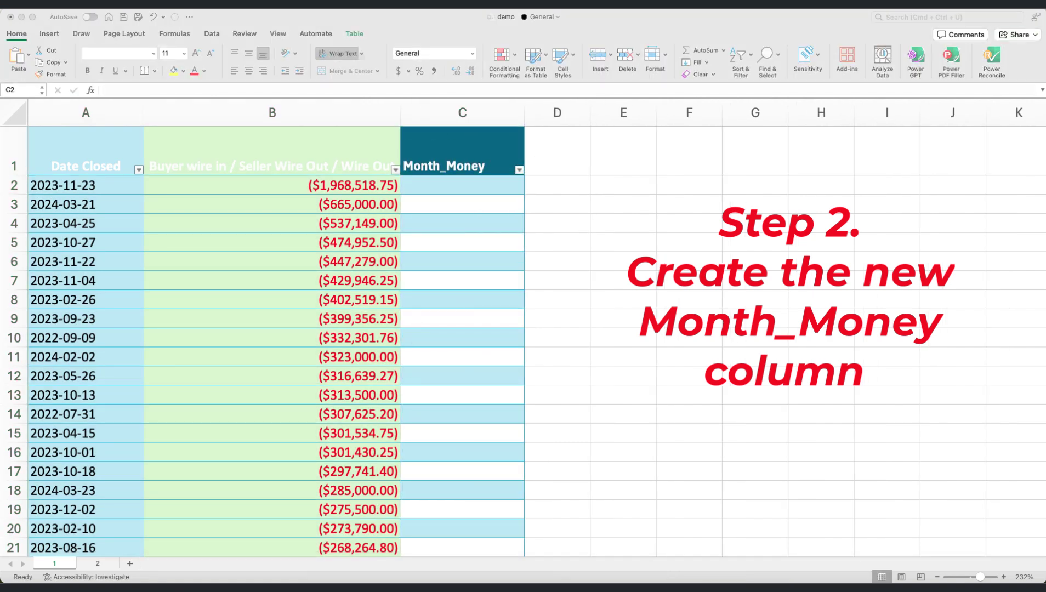
pyautogui.click(426, 90)
pyautogui.write('=CONCAT(MONTH([@[Date Closed]]),"_",[@[Buyer wire in / Seller Wire Out / Wire Out]])')
pyautogui.press('Return')
# Step: Add a Month_Money header in C1 of sheet 2 and widen column C
pyautogui.click(96, 564)
pyautogui.click(282, 154)
pyautogui.write('Month_m')
pyautogui.press('BackSpace')
pyautogui.write('Money')
pyautogui.press('Return')
pyautogui.moveTo(302, 113); pyautogui.dragTo(380, 113)
# Step: Make sheet 2's A1:C1001 a table and fill Month_Money with the sign-flipped key formula
pyautogui.click(147, 242)
pyautogui.press('super+Down')
pyautogui.click(288, 536)
pyautogui.moveTo(1040, 548); pyautogui.dragTo(1042, 134)
pyautogui.keyDown('shift'); pyautogui.click(87, 142); pyautogui.keyUp('shift')
pyautogui.press('super+t')
pyautogui.click(564, 210)
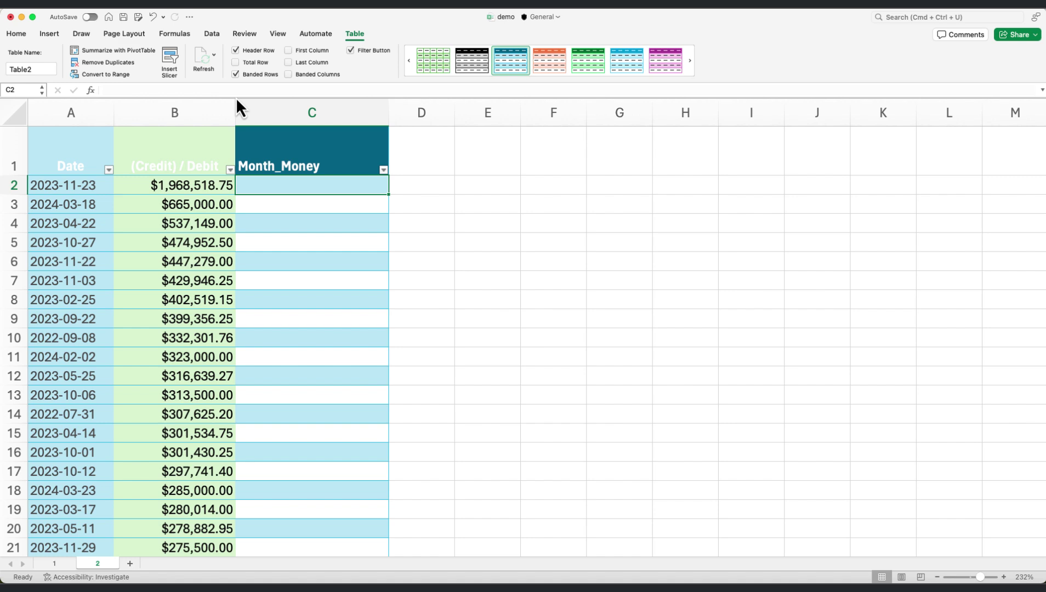
pyautogui.press('Return')
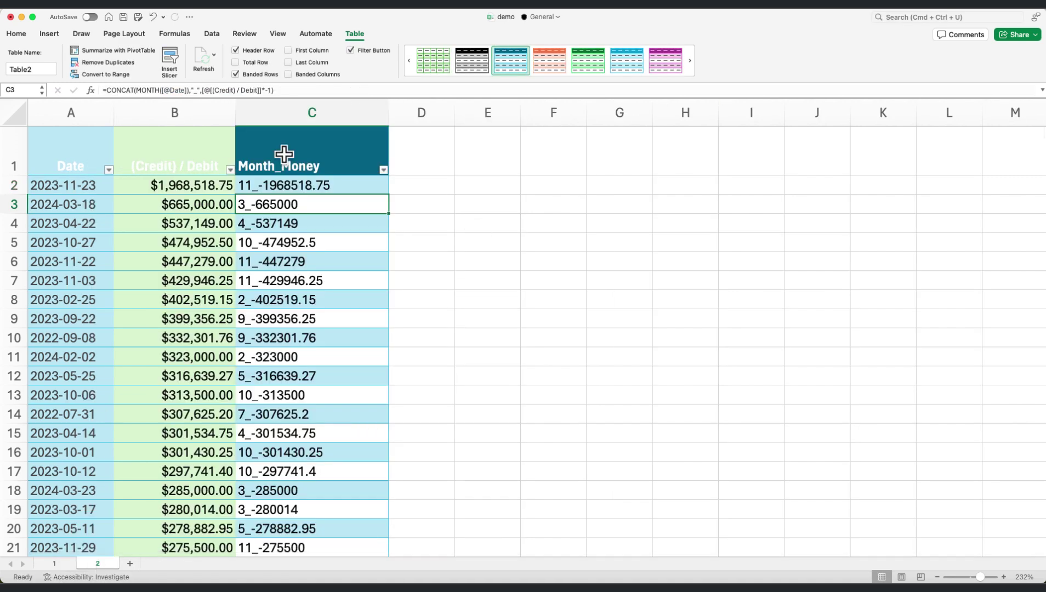
pyautogui.click(16, 34)
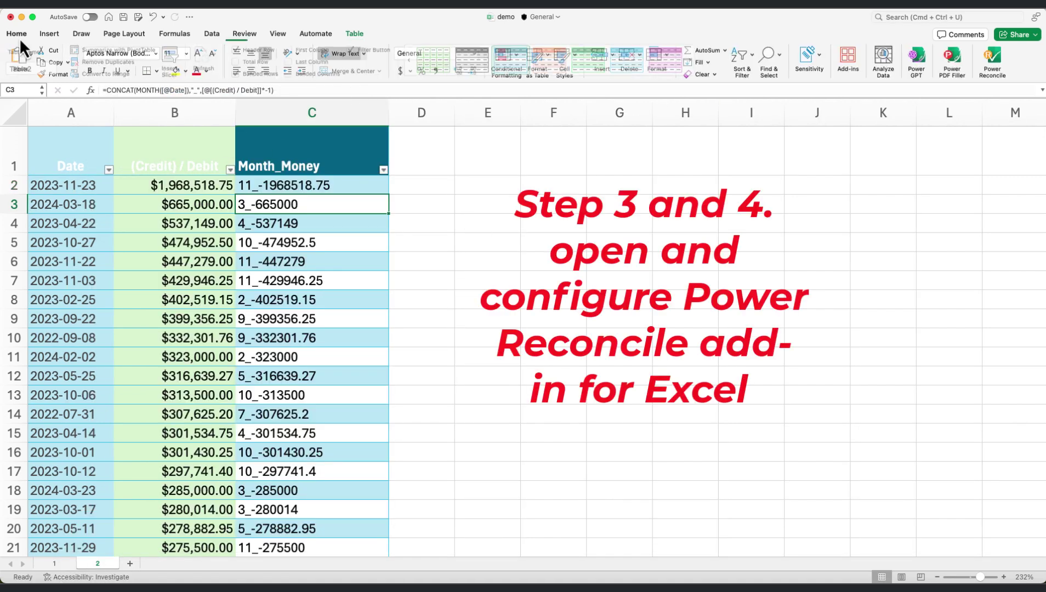
# Step: Open the Power Reconcile add-in and select sheet 1's table A1:C1001
pyautogui.click(983, 53)
pyautogui.click(338, 397)
pyautogui.press('super+Down')
pyautogui.moveTo(851, 550); pyautogui.dragTo(843, 35)
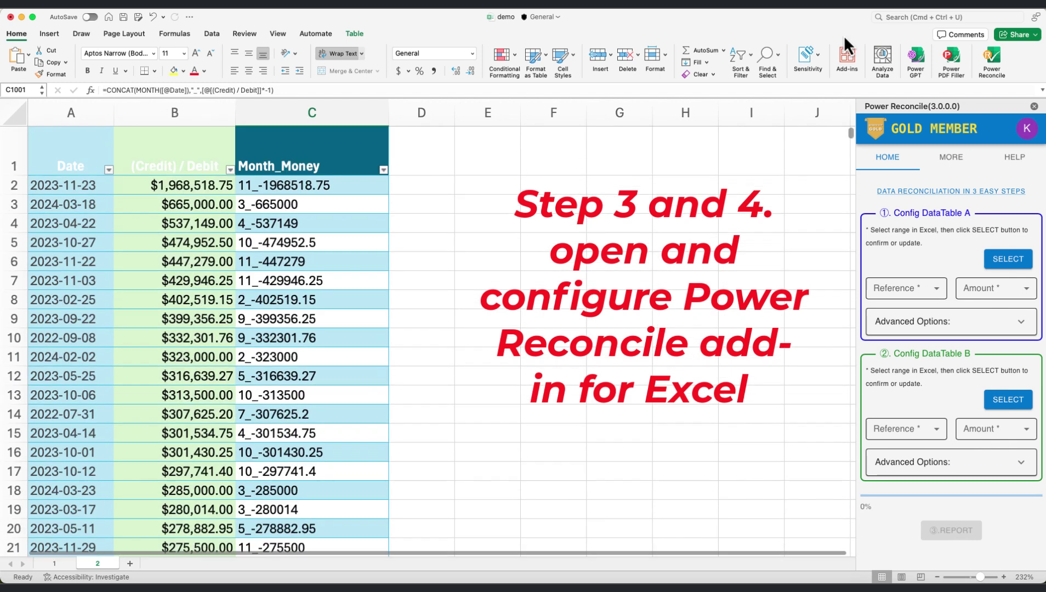
pyautogui.keyDown('shift'); pyautogui.click(82, 160); pyautogui.keyUp('shift')
pyautogui.click(55, 563)
pyautogui.click(473, 359)
pyautogui.press('super+Down')
pyautogui.moveTo(851, 545); pyautogui.dragTo(851, 133)
pyautogui.keyDown('shift'); pyautogui.click(93, 160); pyautogui.keyUp('shift')
# Step: Set DataTable A to Month_Money reference, wire amount, Reverse Sign, plus Date Closed column
pyautogui.click(1008, 259)
pyautogui.click(907, 275)
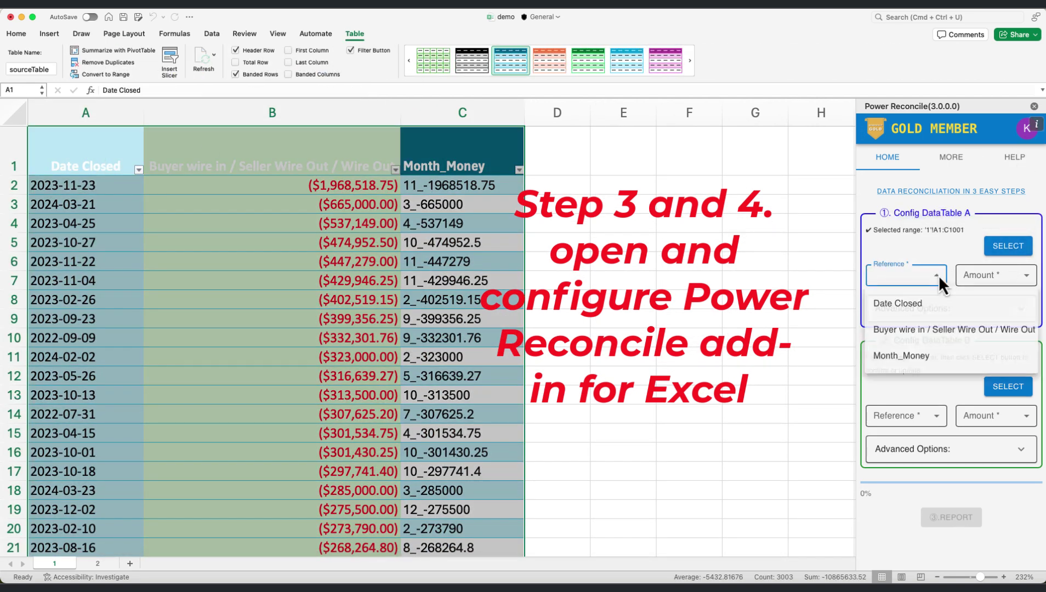
pyautogui.click(928, 360)
pyautogui.click(983, 279)
pyautogui.click(959, 328)
pyautogui.click(958, 318)
pyautogui.click(928, 350)
pyautogui.click(933, 374)
pyautogui.click(928, 404)
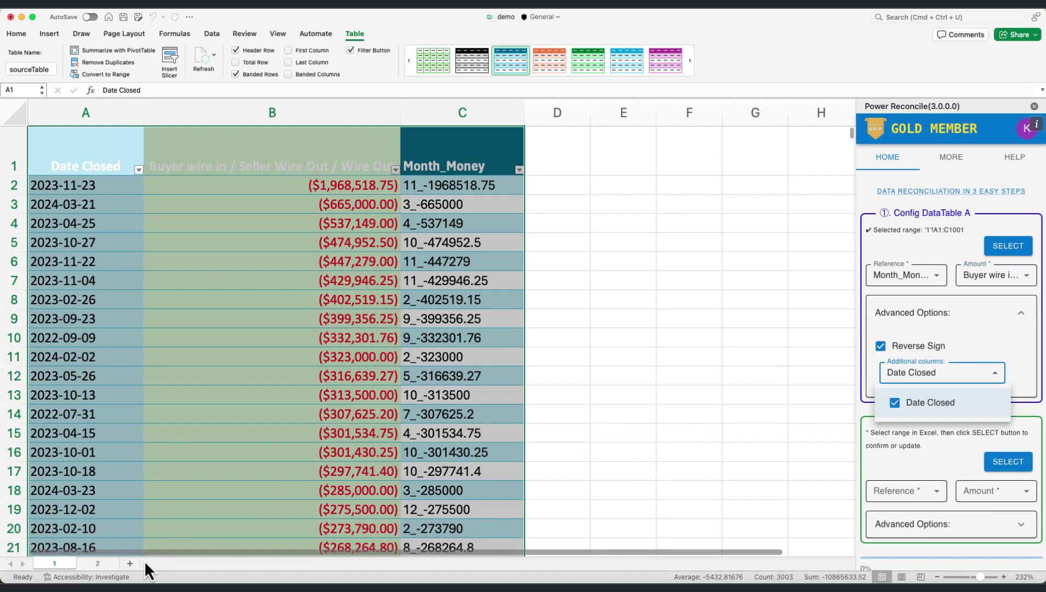
pyautogui.click(98, 565)
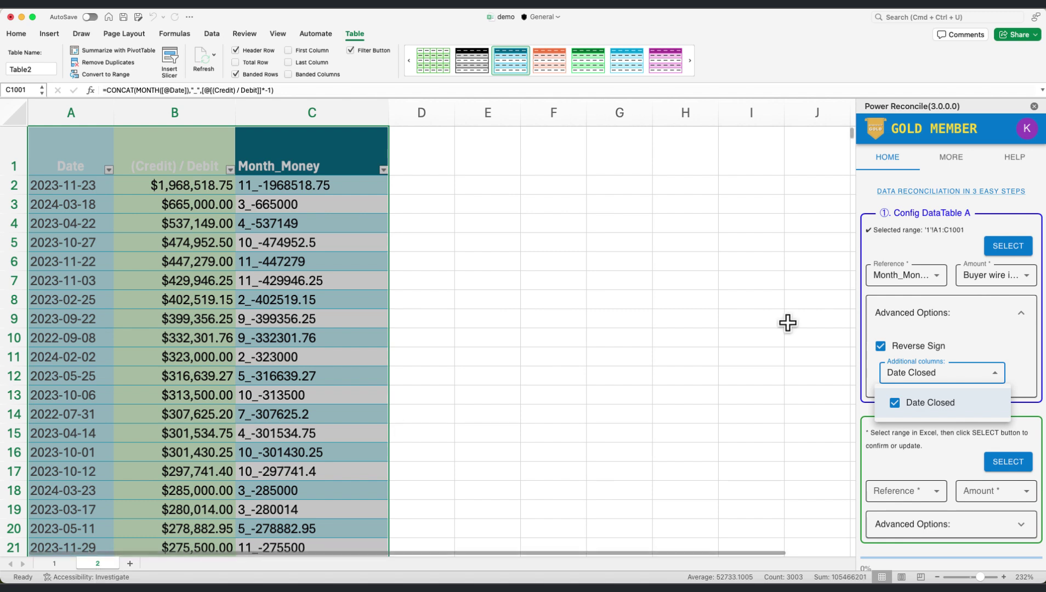
# Step: Set sheet 2's table as DataTable B with Month_Money reference and (Credit) / Debit amount
pyautogui.click(865, 426)
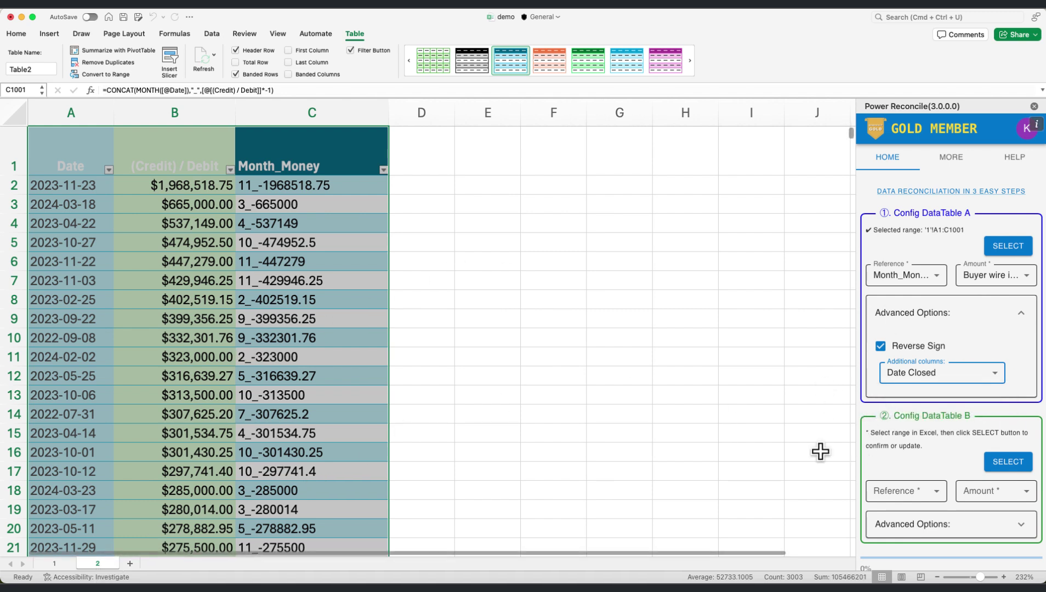
pyautogui.click(1009, 462)
pyautogui.click(937, 478)
pyautogui.click(923, 546)
pyautogui.click(982, 478)
pyautogui.click(981, 515)
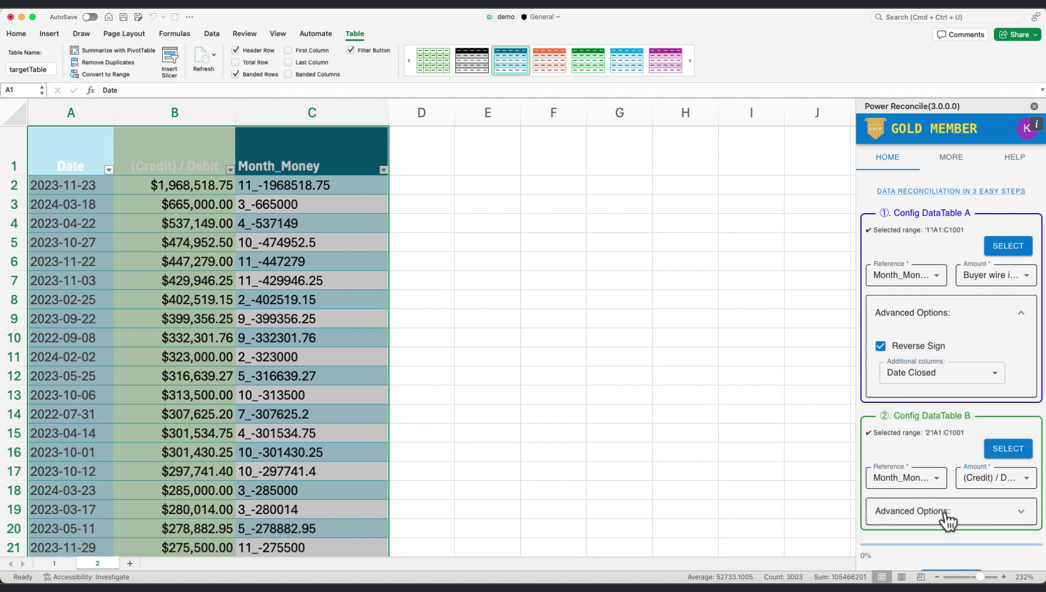
# Step: Add Date as DataTable B's extra column and generate the reconciliation report
pyautogui.click(946, 518)
pyautogui.scroll(-3, 941, 539)
pyautogui.click(942, 481)
pyautogui.click(915, 511)
pyautogui.click(887, 566)
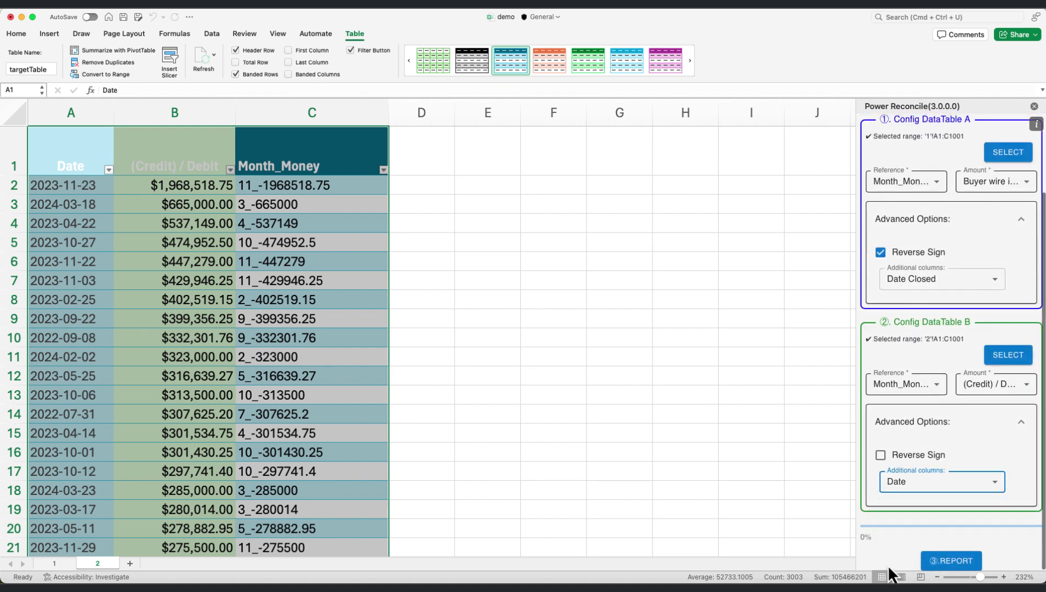
pyautogui.click(941, 561)
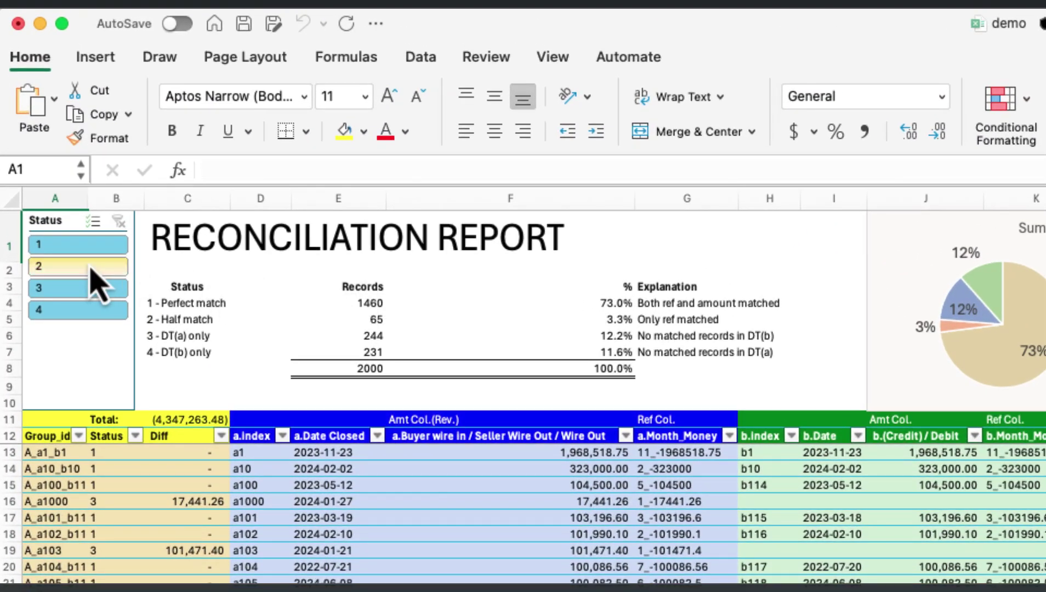
# Step: Review the report by Status slicer 2, then 3, ending on status 4 DT(b)-only rows
pyautogui.click(92, 269)
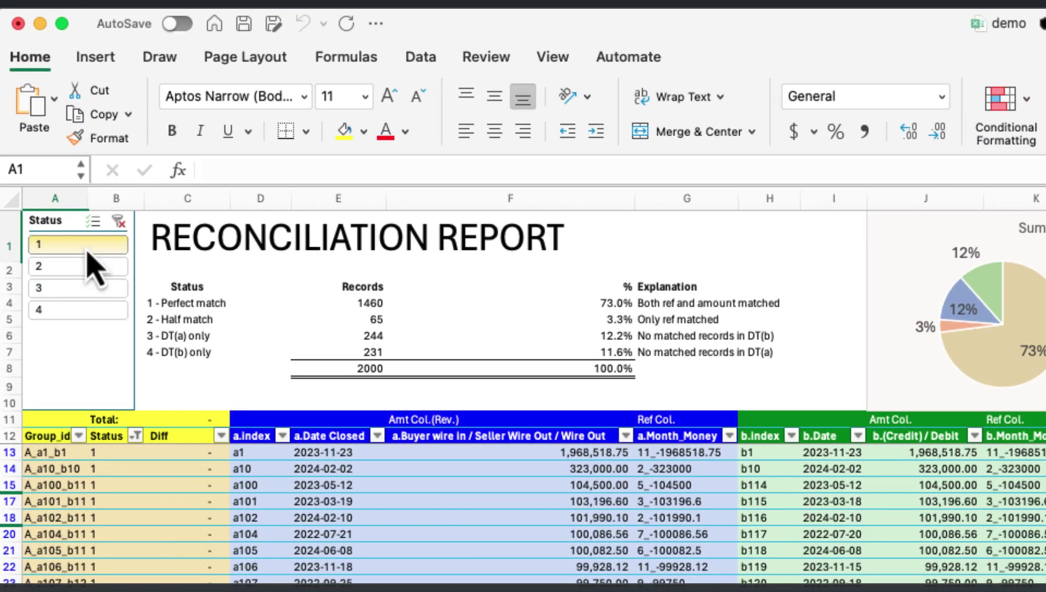
pyautogui.click(105, 289)
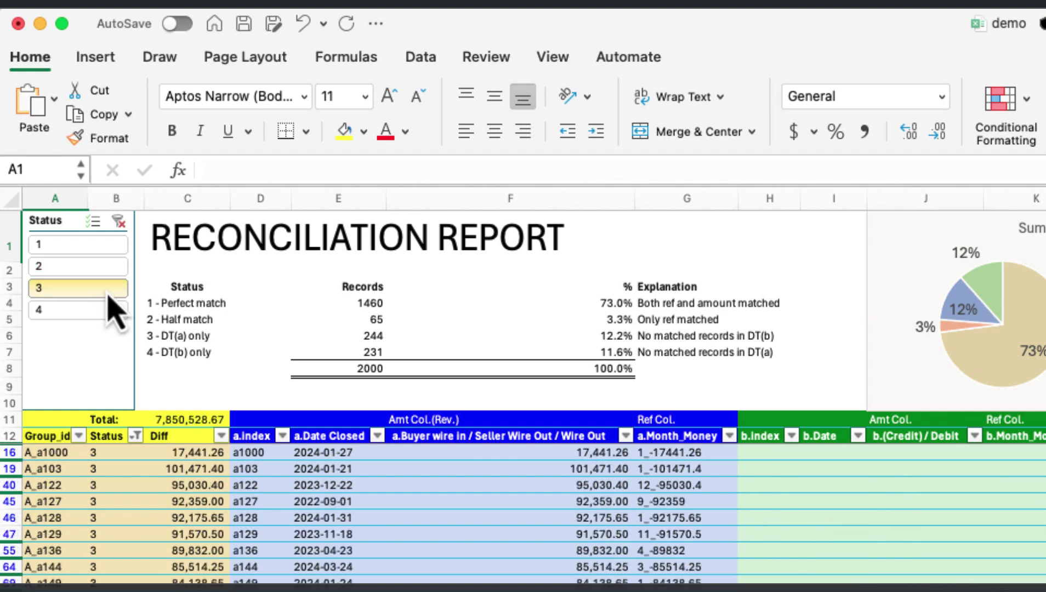
pyautogui.click(116, 334)
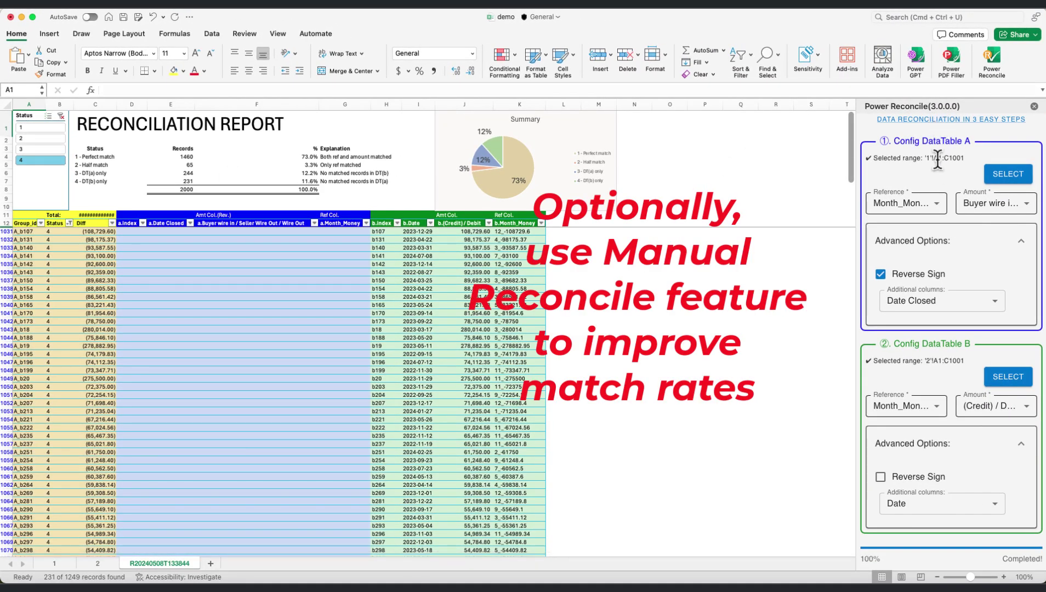
# Step: Open Manual Reconcile and filter both tables to statuses 3 and 4, excluding half matches
pyautogui.scroll(2, 943, 164)
pyautogui.click(944, 163)
pyautogui.click(951, 352)
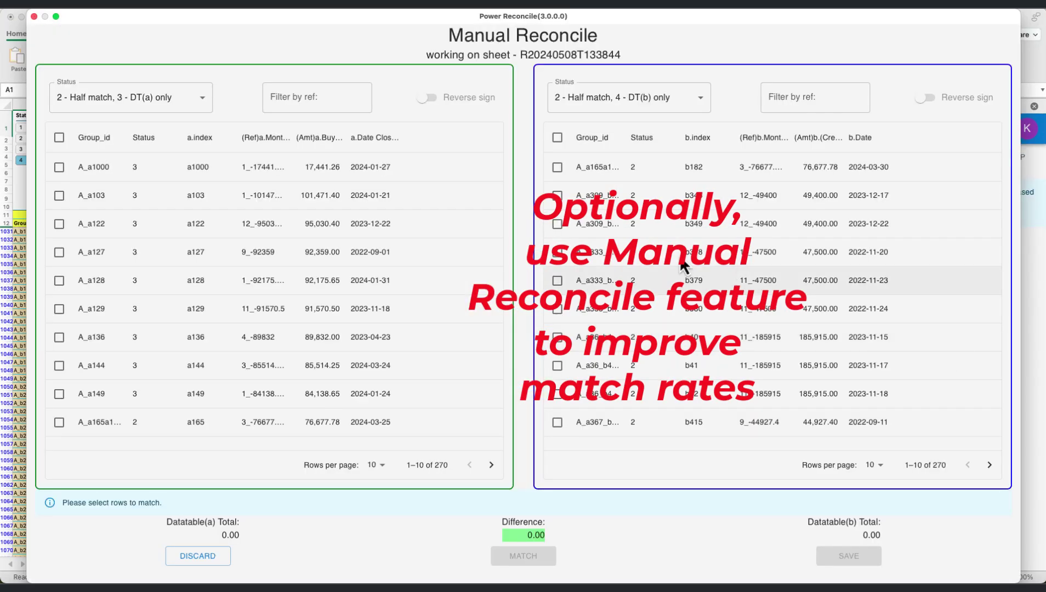
pyautogui.click(179, 101)
pyautogui.click(93, 161)
pyautogui.click(439, 121)
pyautogui.click(590, 104)
pyautogui.click(592, 161)
pyautogui.click(443, 115)
# Step: Sort both DT(a) and DT(b) records by amount, largest first
pyautogui.click(324, 138)
pyautogui.click(324, 138)
pyautogui.click(813, 138)
pyautogui.click(813, 138)
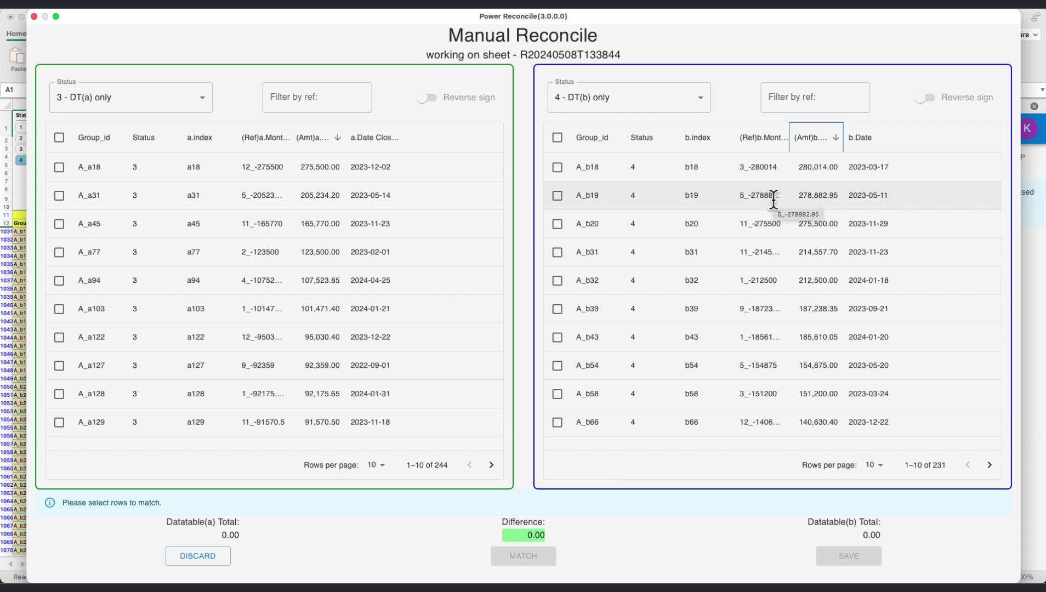
# Step: Match record A_a172 with A_b188 at 75,846.10 and shrink the window to show the report
pyautogui.click(492, 465)
pyautogui.click(989, 465)
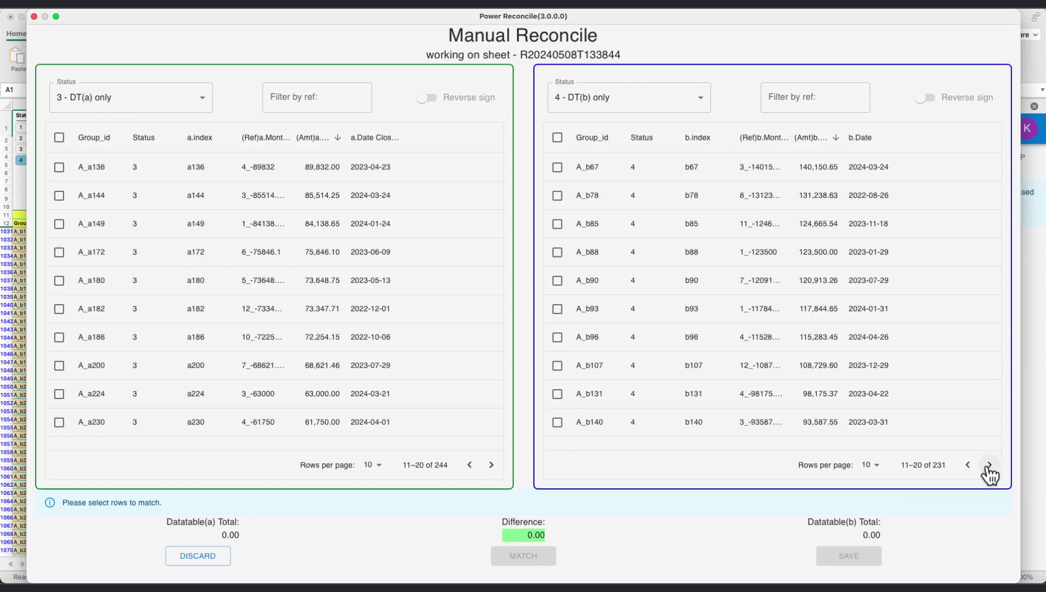
pyautogui.click(990, 465)
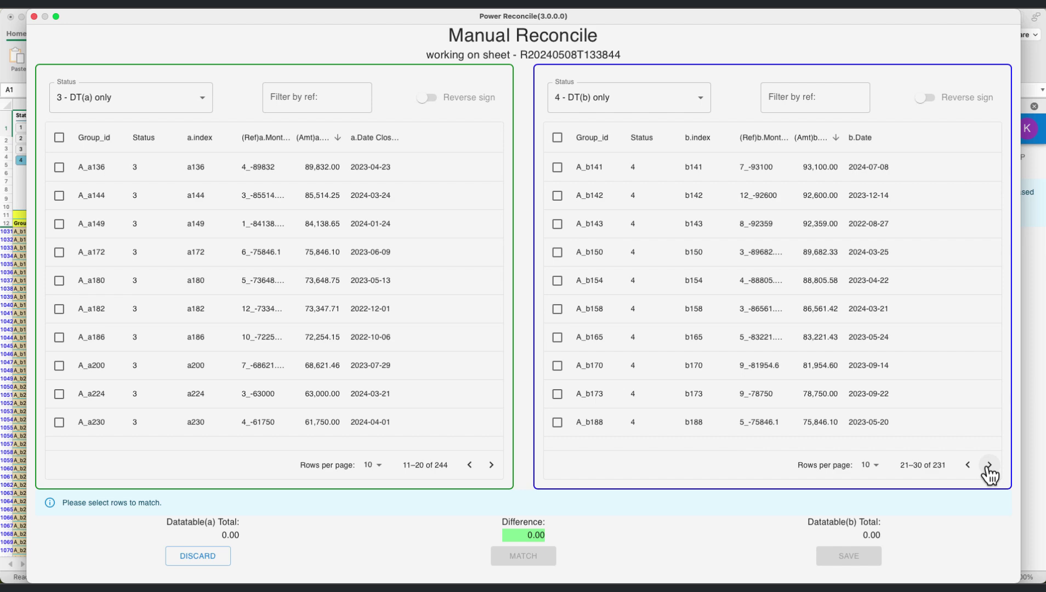
pyautogui.click(828, 424)
pyautogui.click(316, 254)
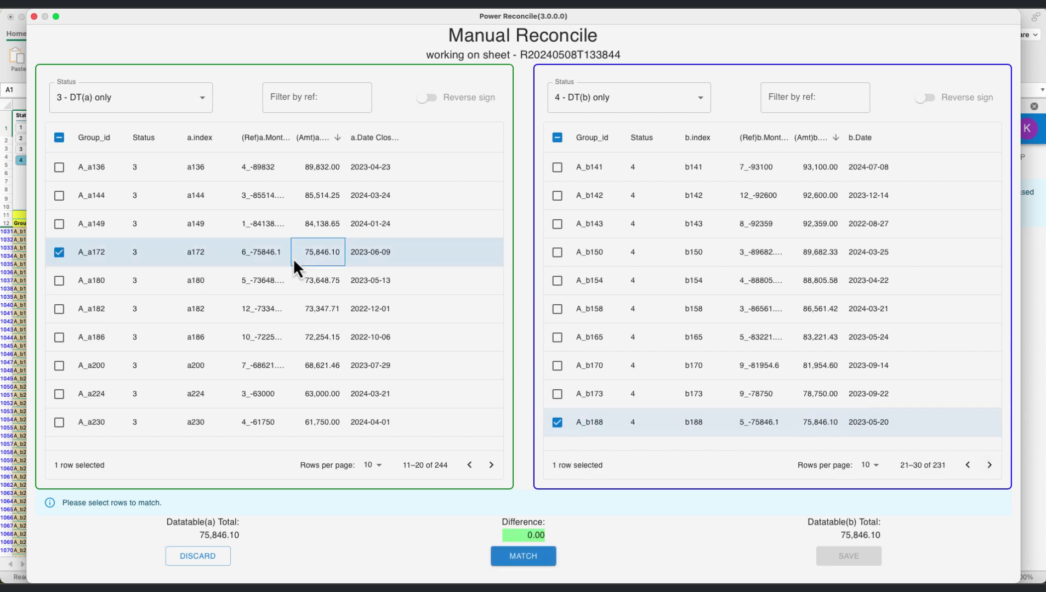
pyautogui.click(511, 557)
pyautogui.moveTo(29, 264); pyautogui.dragTo(469, 265)
pyautogui.click(919, 557)
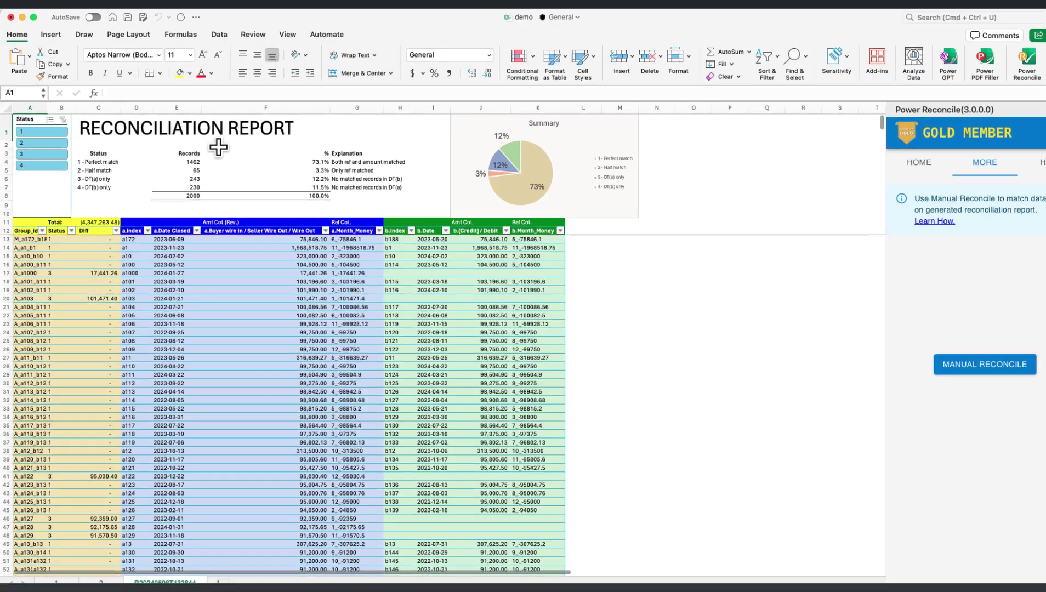